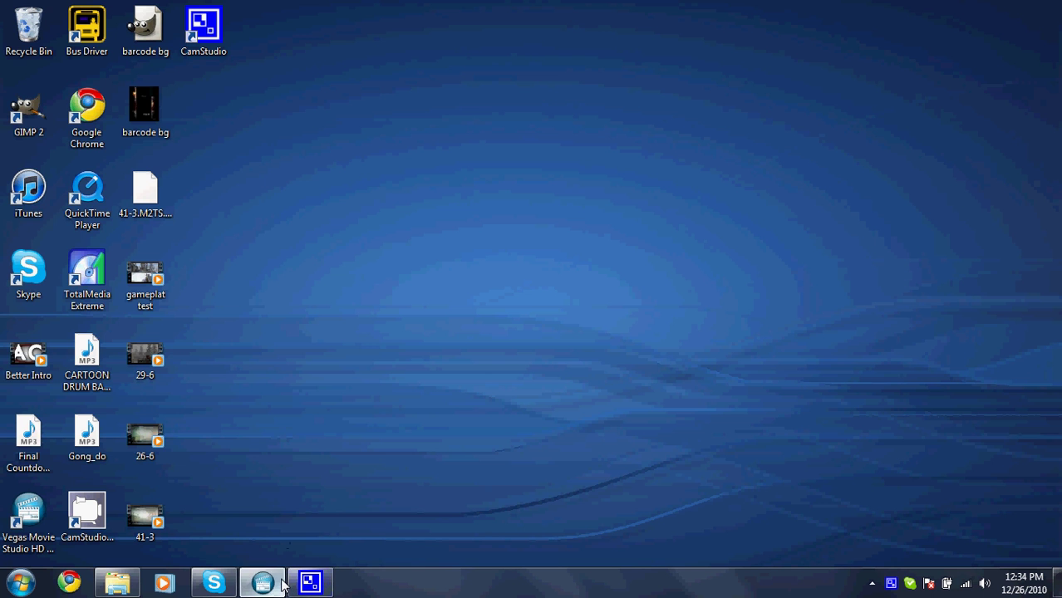
# Restore Vegas and insert a text media event on the Text track.
pyautogui.click(268, 448)
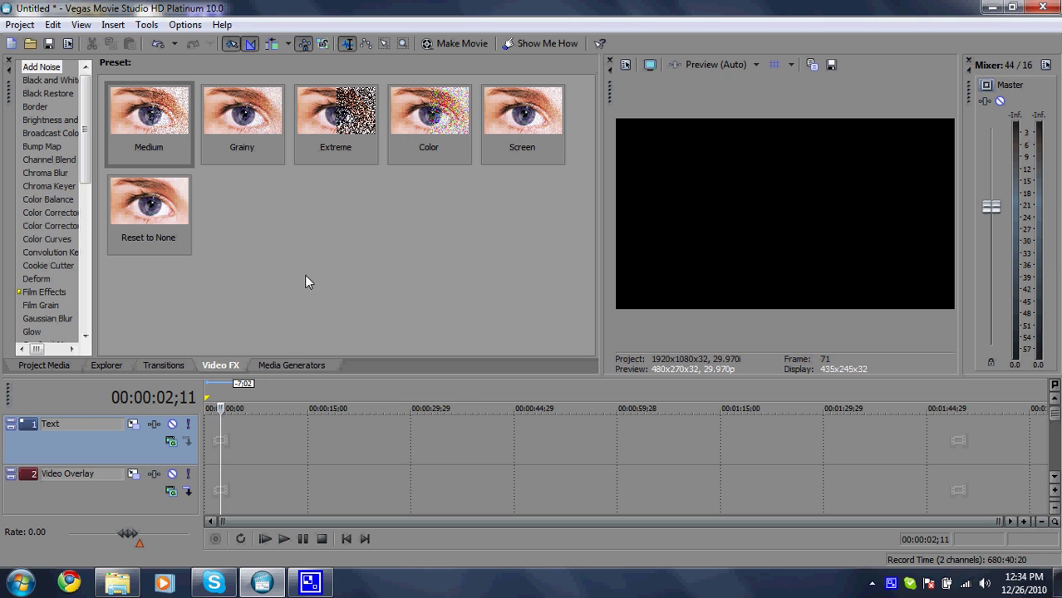
pyautogui.rightClick(294, 433)
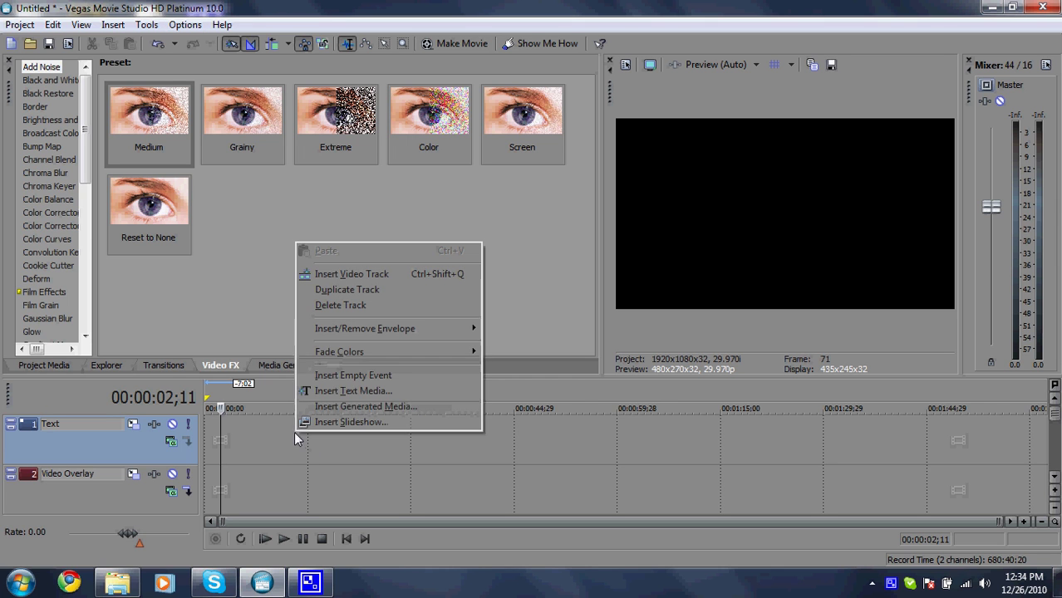
pyautogui.click(342, 389)
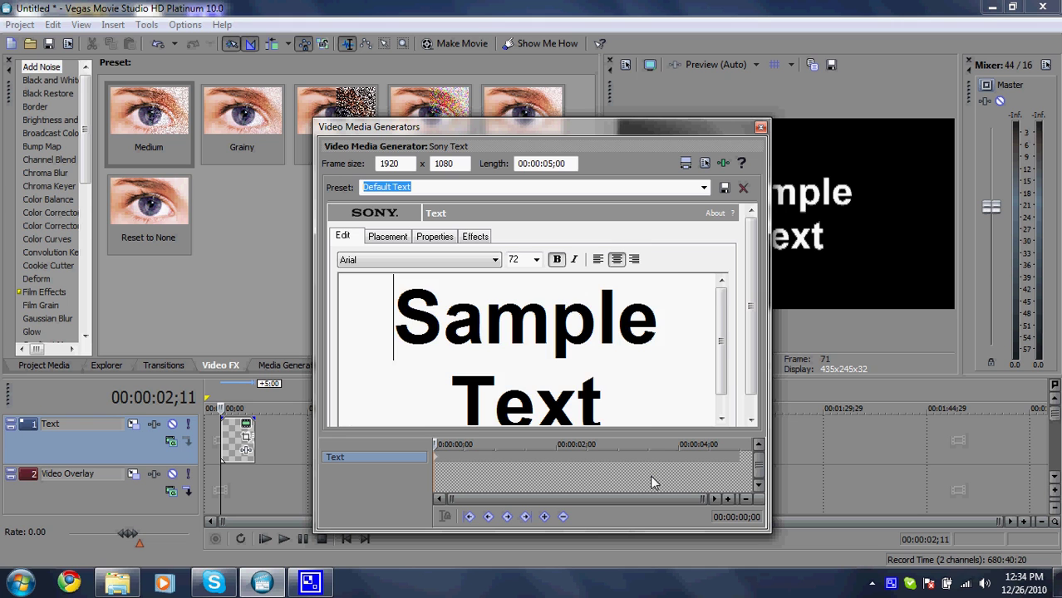
# Replace the sample text with 'TellYouHow' and close the Video Media Generators dialog.
pyautogui.click(609, 394)
pyautogui.hotkey('ctrl', 'a')
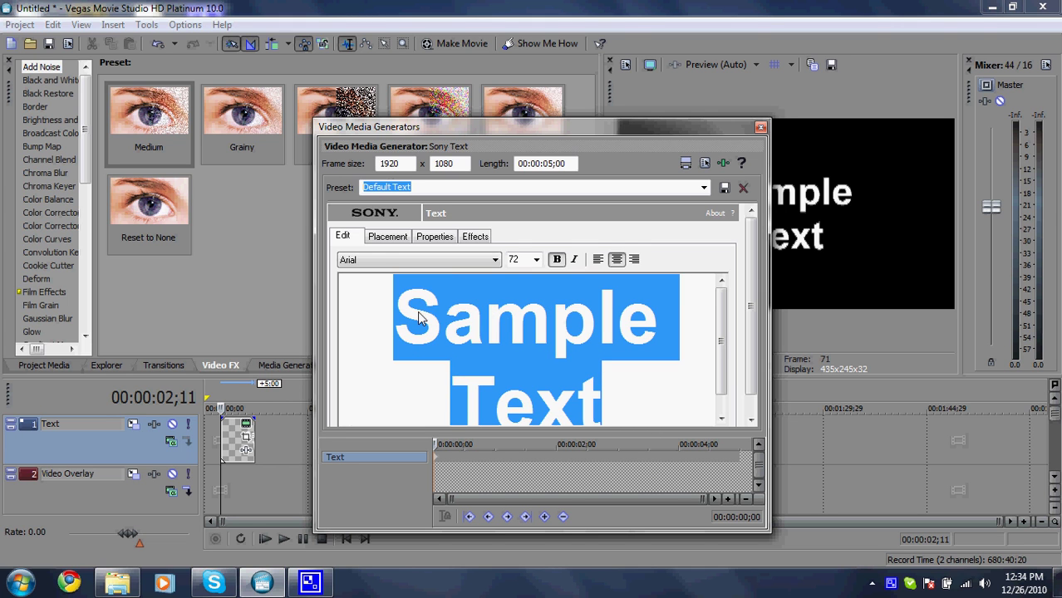
pyautogui.write('Tell')
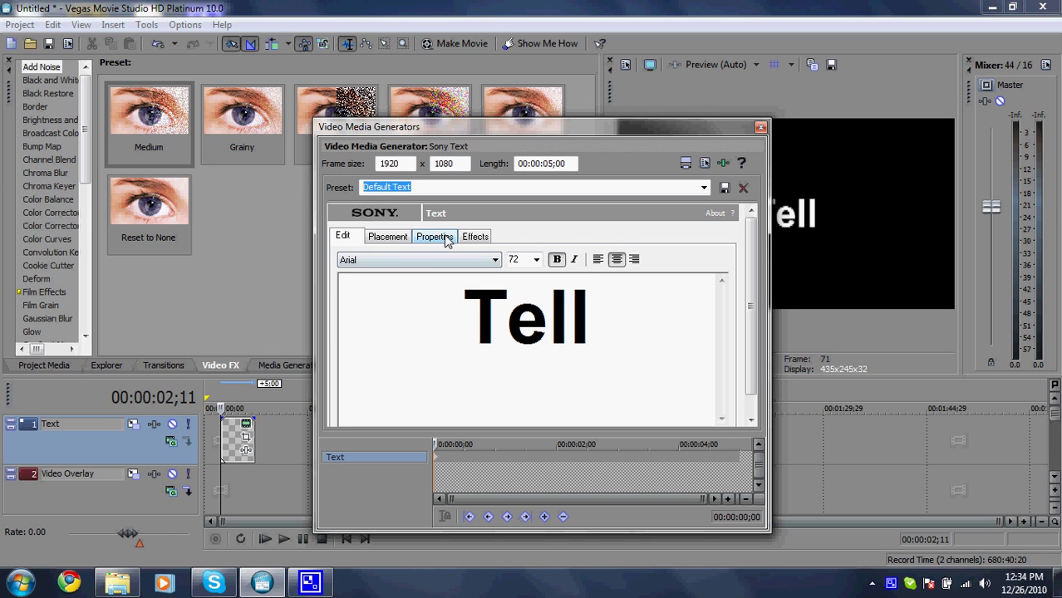
pyautogui.press('BackSpace')
pyautogui.press('BackSpace')
pyautogui.press('BackSpace')
pyautogui.press('BackSpace')
pyautogui.write('Te')
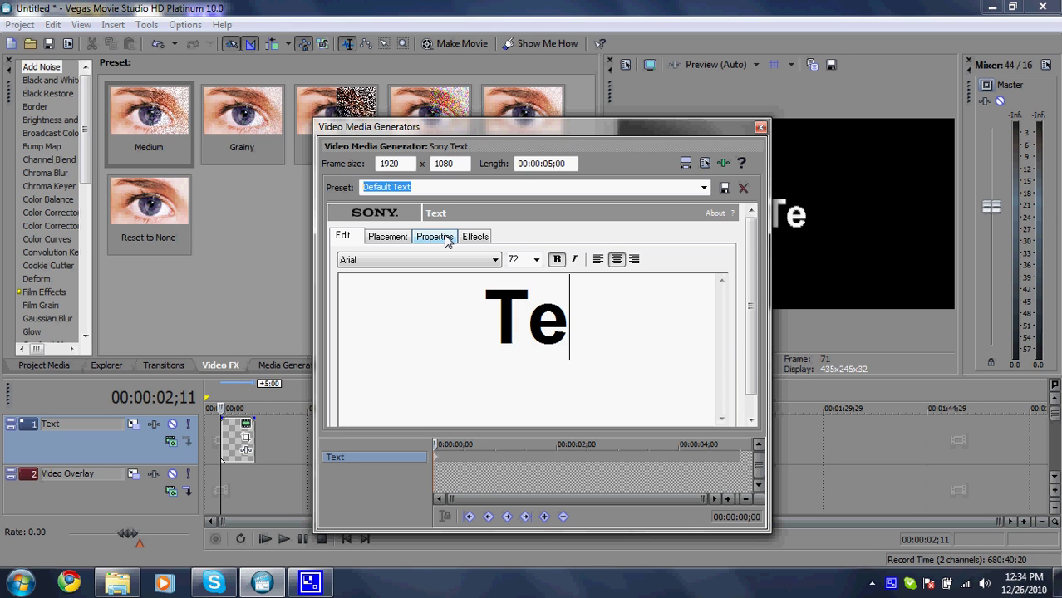
pyautogui.write('llYouh')
pyautogui.press('BackSpace')
pyautogui.press('BackSpace')
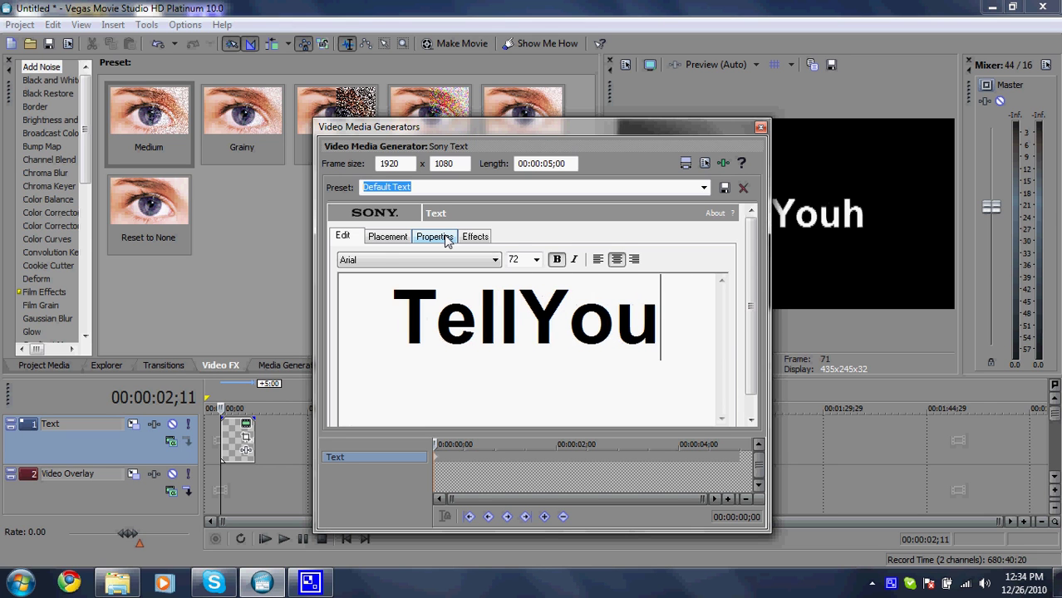
pyautogui.write('uHow')
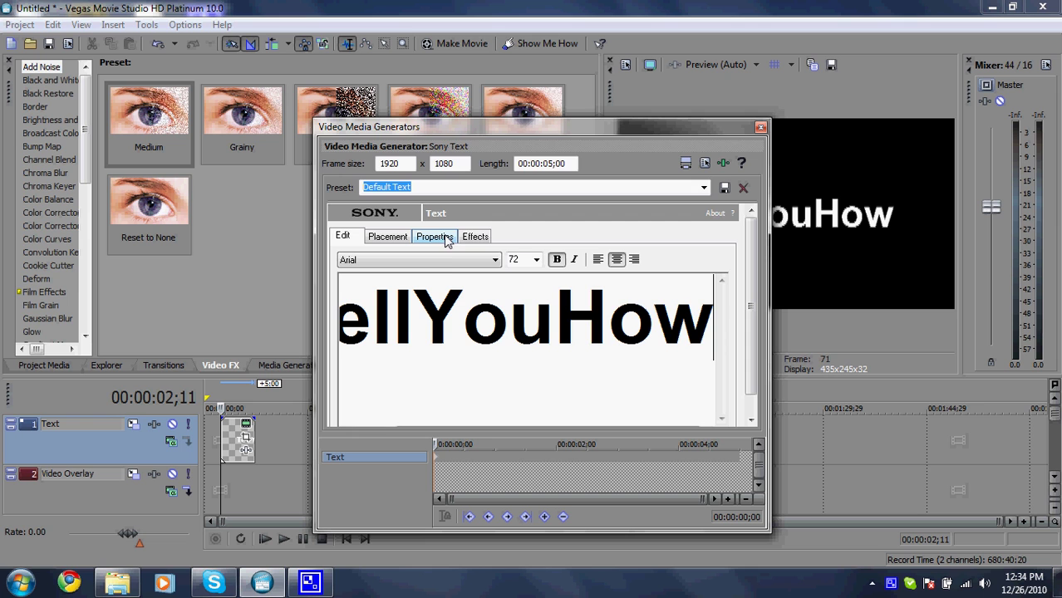
pyautogui.click(759, 127)
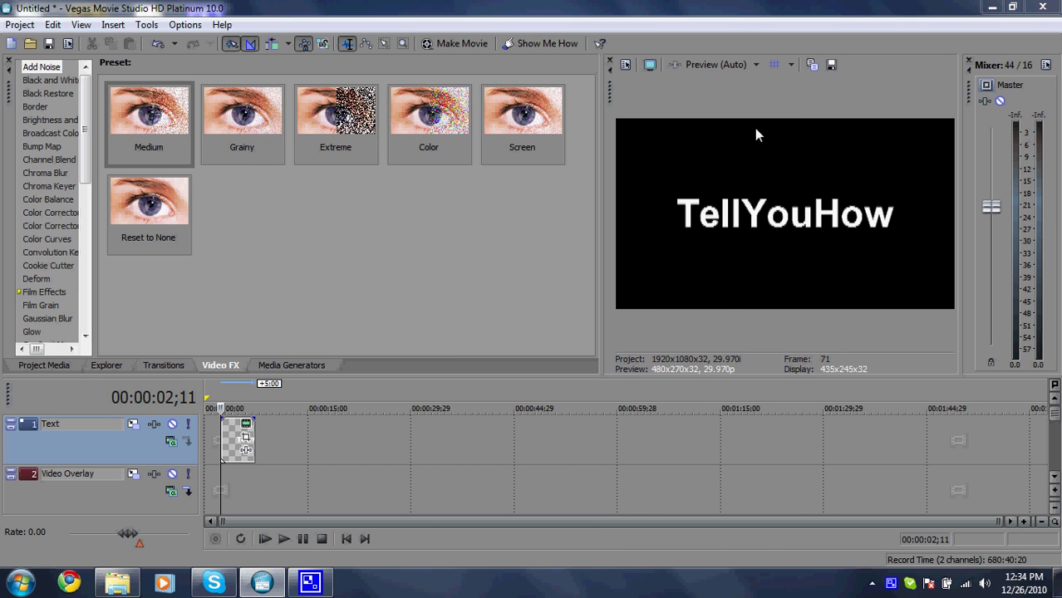
# Move the TellYouHow event to 00:00:00;00 and play it back twice, scrubbing back between plays.
pyautogui.moveTo(247, 426); pyautogui.dragTo(233, 424)
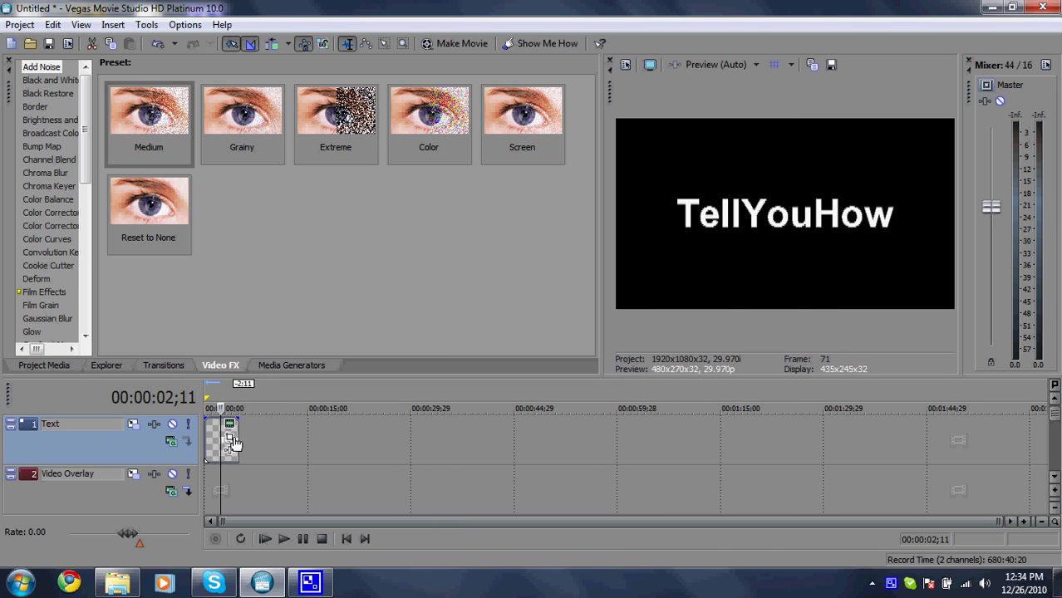
pyautogui.press('space')
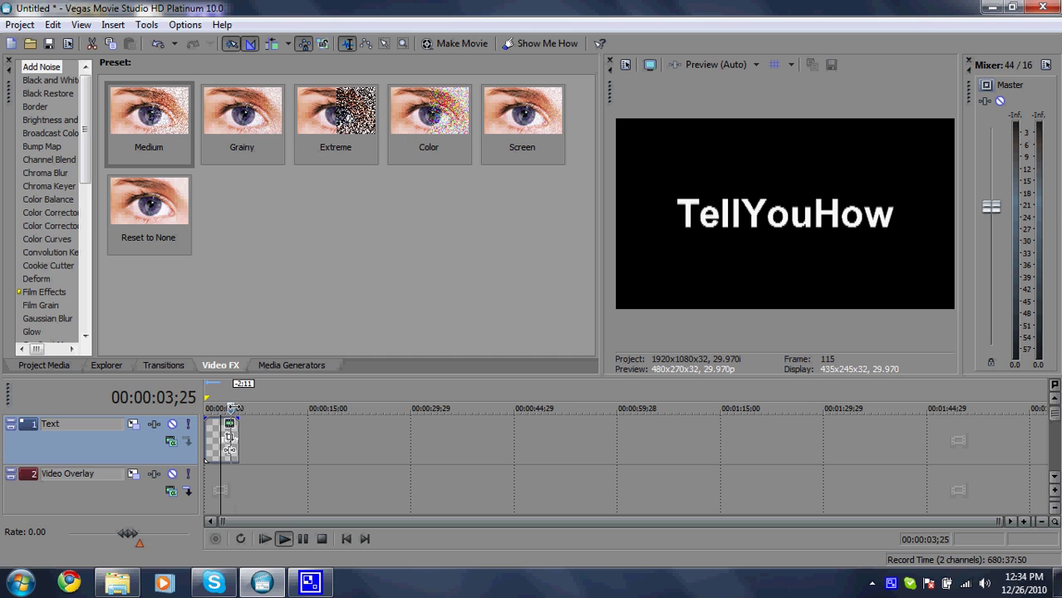
pyautogui.moveTo(244, 409); pyautogui.dragTo(207, 408)
pyautogui.press('space')
pyautogui.press('space')
pyautogui.press('space')
pyautogui.press('space')
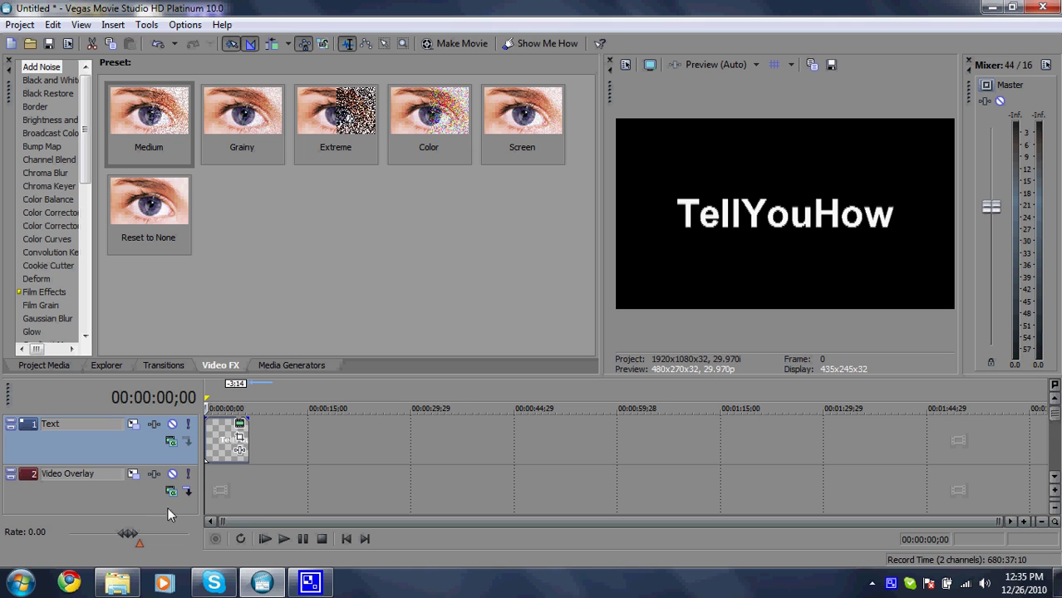
# In Event Pan/Crop, enlarge and shift the crop frame so TellYouHow sits top-left at 00:00:01;01.
pyautogui.click(240, 437)
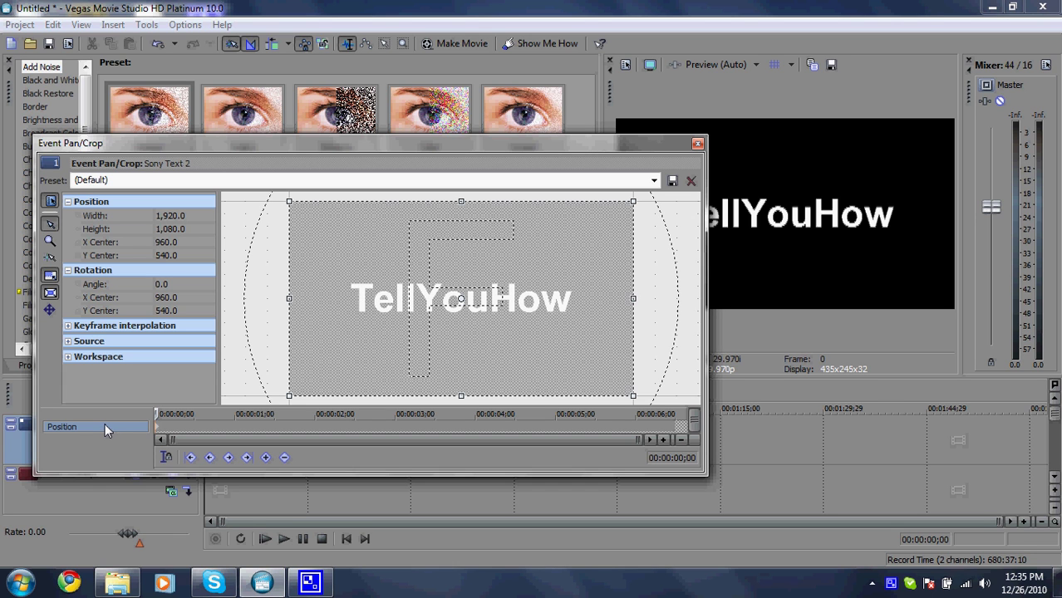
pyautogui.press('space')
pyautogui.moveTo(290, 297); pyautogui.dragTo(143, 253)
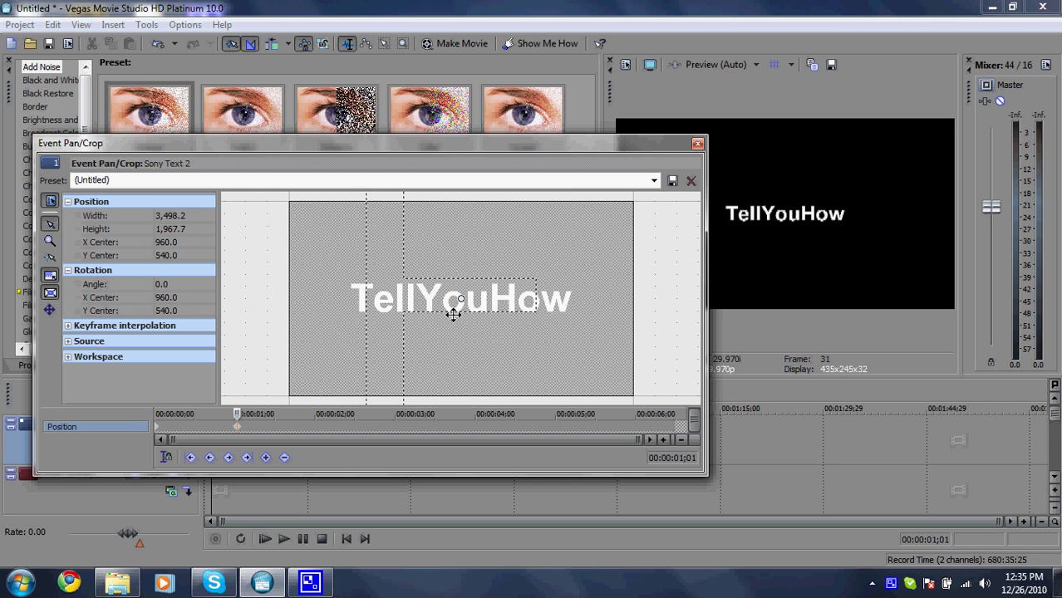
pyautogui.moveTo(455, 314); pyautogui.dragTo(565, 379)
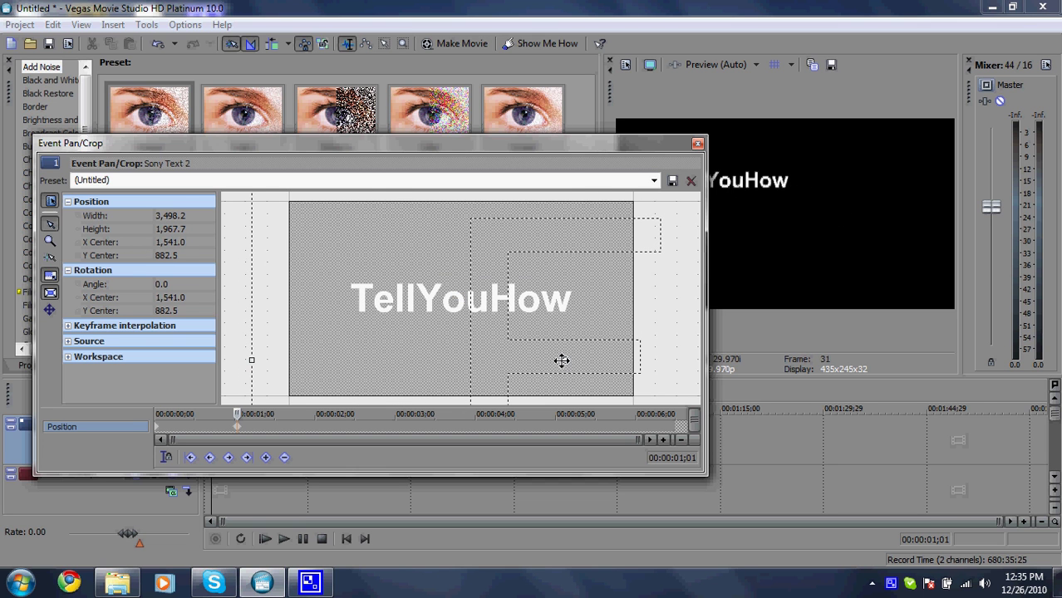
pyautogui.moveTo(549, 147); pyautogui.dragTo(549, 184)
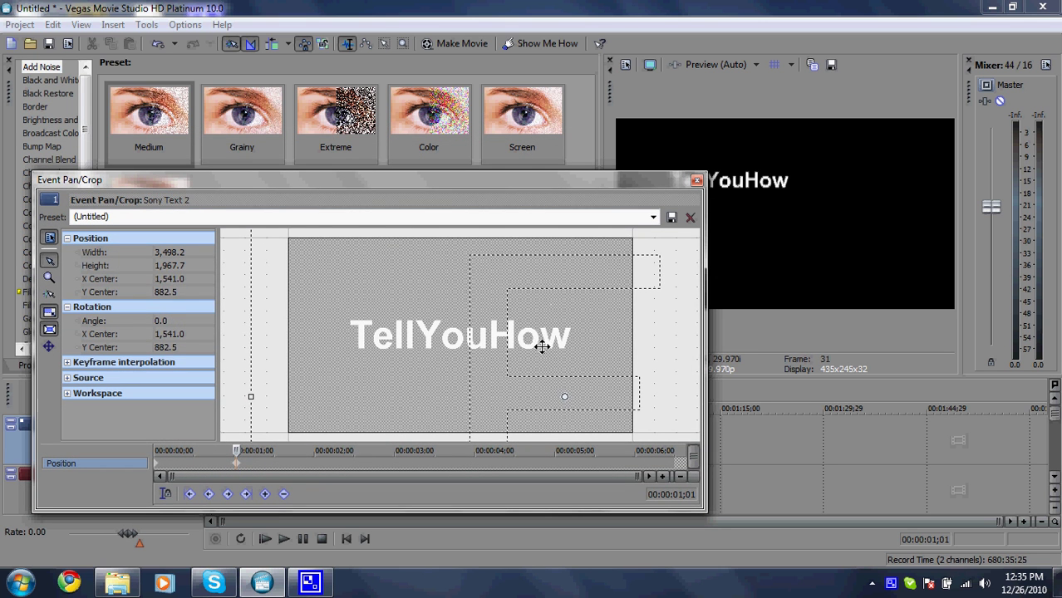
pyautogui.moveTo(540, 344); pyautogui.dragTo(617, 418)
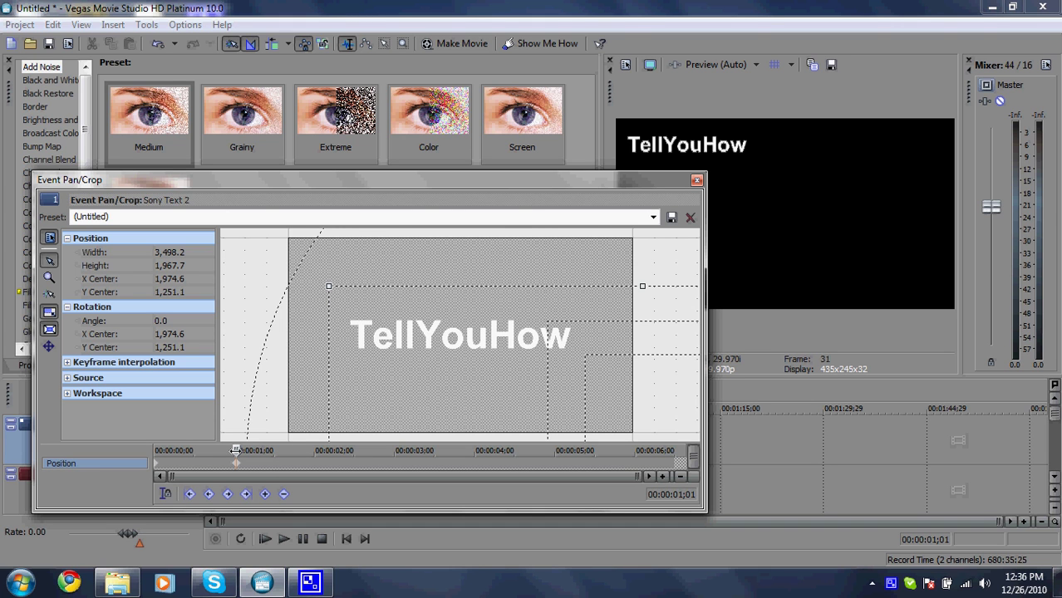
# Close Pan/Crop, play the title's move to the top-left from the start, then return to frame 0.
pyautogui.click(696, 179)
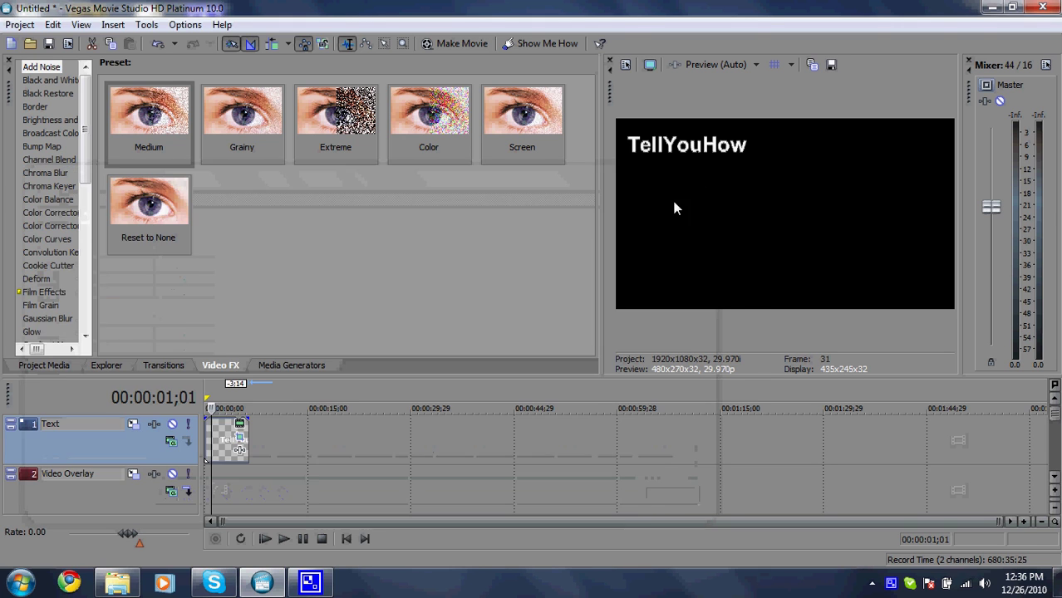
pyautogui.click(346, 539)
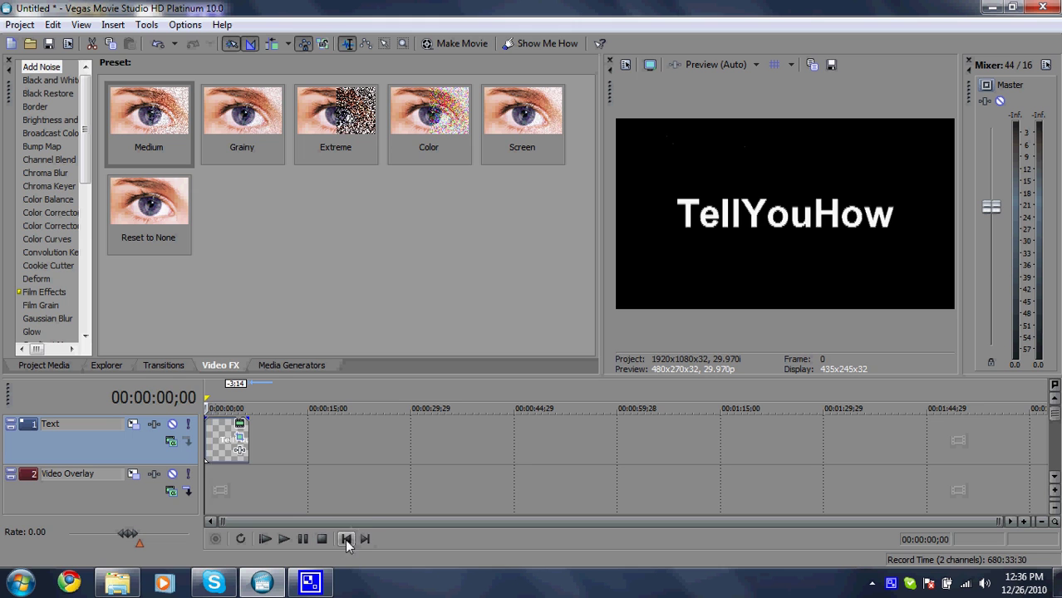
pyautogui.click(284, 540)
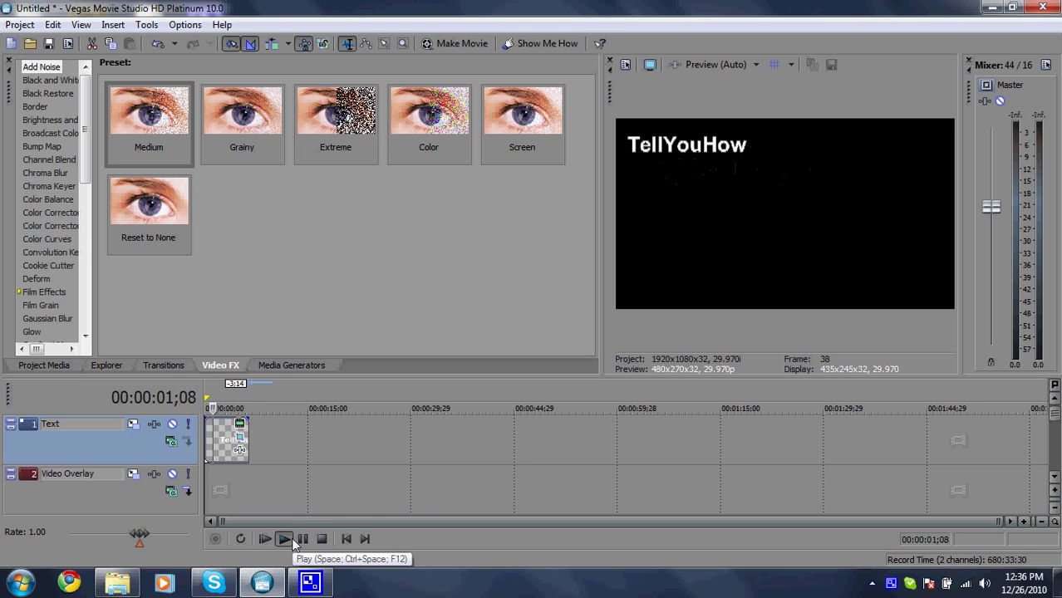
pyautogui.click(304, 537)
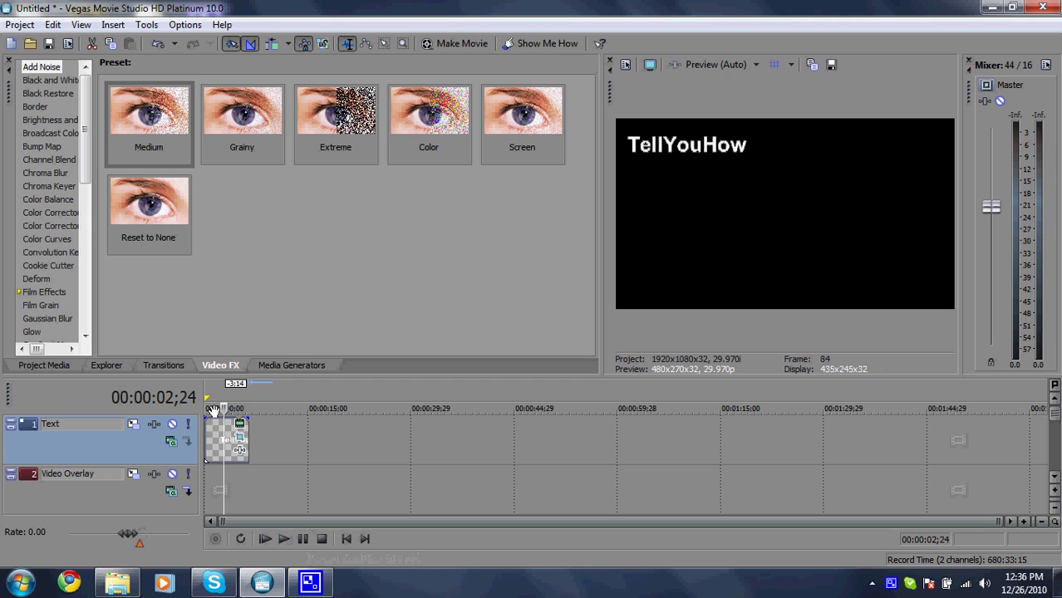
pyautogui.moveTo(210, 408); pyautogui.dragTo(207, 408)
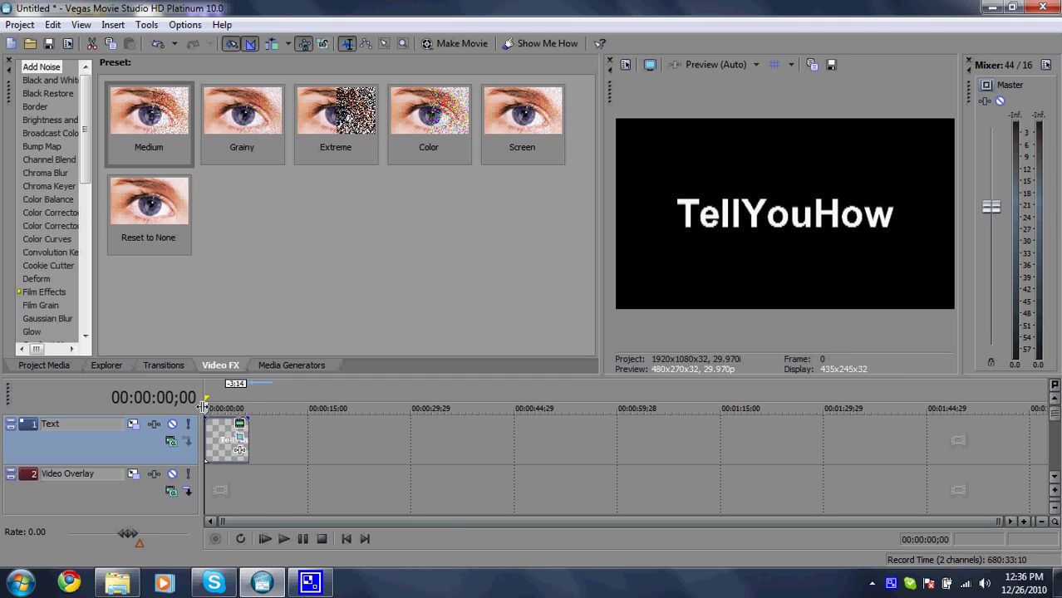
# Add Position keyframes at about 2, 3 and 4 seconds, drifting the title toward the upper right.
pyautogui.click(240, 437)
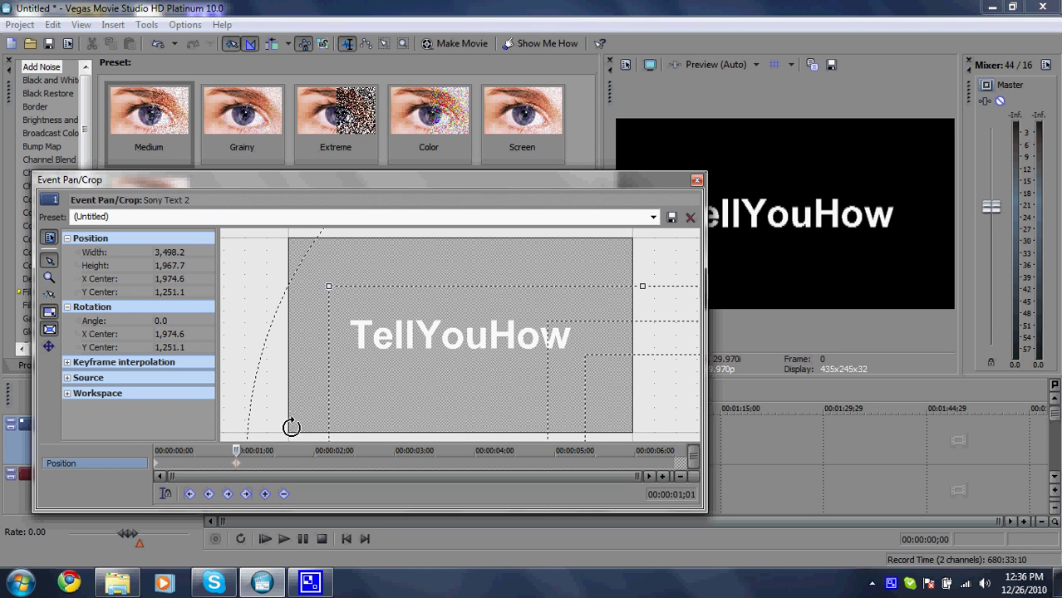
pyautogui.click(239, 469)
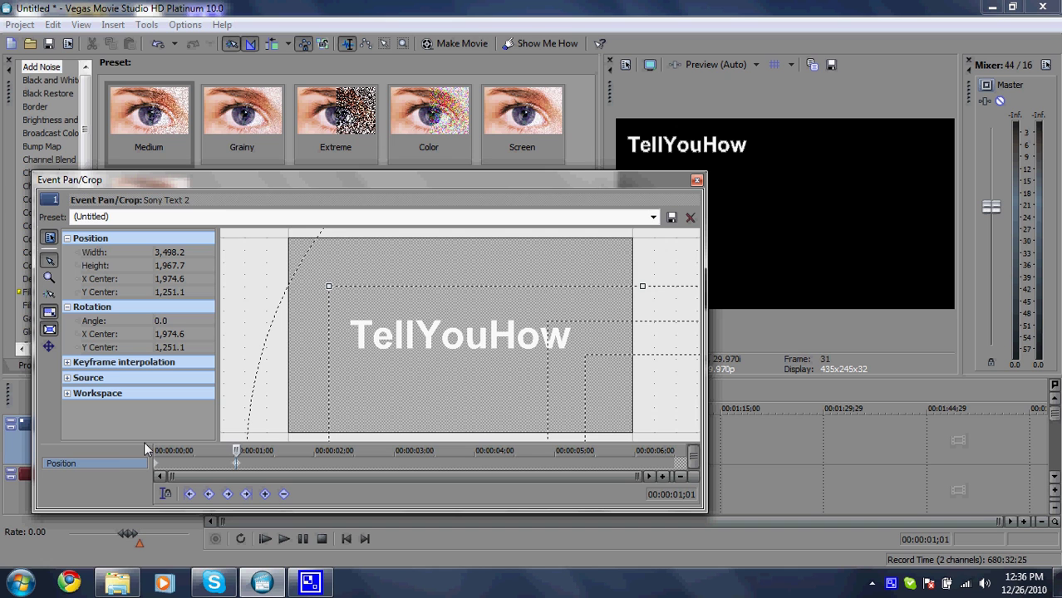
pyautogui.press('Right')
pyautogui.press('Right')
pyautogui.press('Right')
pyautogui.press('Right')
pyautogui.press('Right')
pyautogui.press('Right')
pyautogui.press('Right')
pyautogui.press('Right')
pyautogui.press('Right')
pyautogui.press('Right')
pyautogui.press('Right')
pyautogui.press('Right')
pyautogui.press('Right')
pyautogui.press('Right')
pyautogui.press('Right')
pyautogui.press('Right')
pyautogui.press('Right')
pyautogui.press('Right')
pyautogui.press('Right')
pyautogui.press('Right')
pyautogui.press('Right')
pyautogui.press('Right')
pyautogui.press('Right')
pyautogui.press('Right')
pyautogui.moveTo(474, 338); pyautogui.dragTo(406, 307)
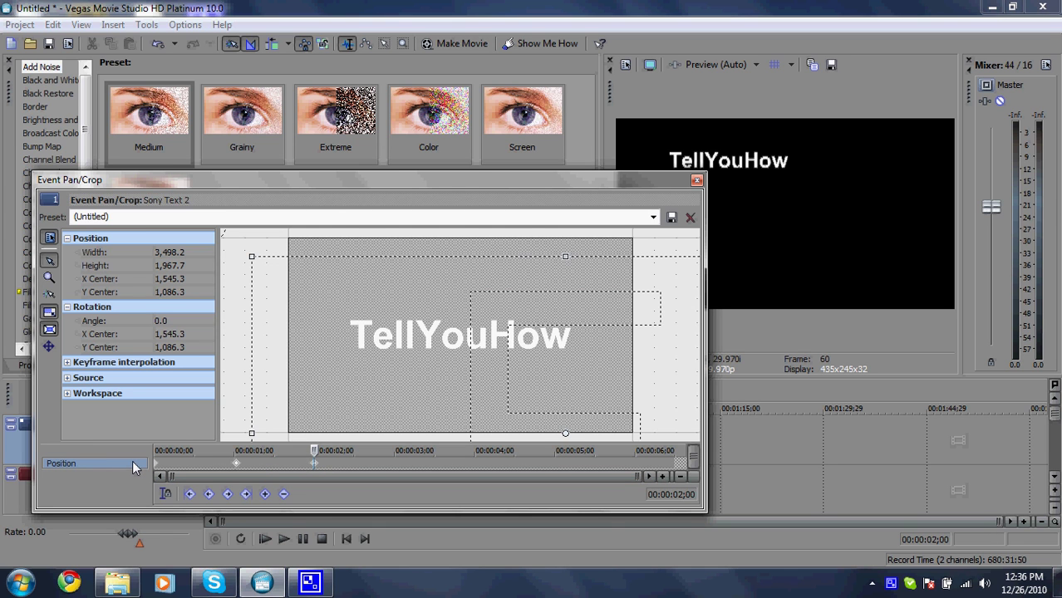
pyautogui.press('Right')
pyautogui.press('Right')
pyautogui.press('Right')
pyautogui.press('Right')
pyautogui.press('Right')
pyautogui.press('Right')
pyautogui.press('Right')
pyautogui.press('Right')
pyautogui.press('Right')
pyautogui.press('Right')
pyautogui.press('Right')
pyautogui.press('Right')
pyautogui.press('Right')
pyautogui.press('Right')
pyautogui.press('Right')
pyautogui.press('Right')
pyautogui.press('Right')
pyautogui.press('Right')
pyautogui.press('Right')
pyautogui.press('Right')
pyautogui.press('Right')
pyautogui.press('Right')
pyautogui.press('Right')
pyautogui.press('Right')
pyautogui.press('Right')
pyautogui.press('Right')
pyautogui.moveTo(447, 330); pyautogui.dragTo(377, 358)
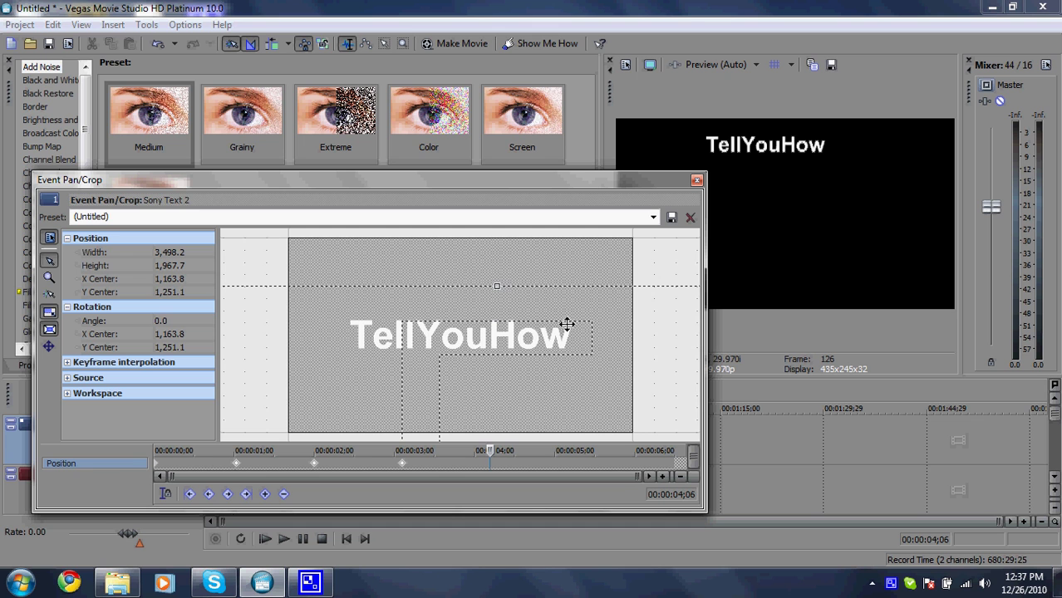
pyautogui.moveTo(505, 332); pyautogui.dragTo(404, 295)
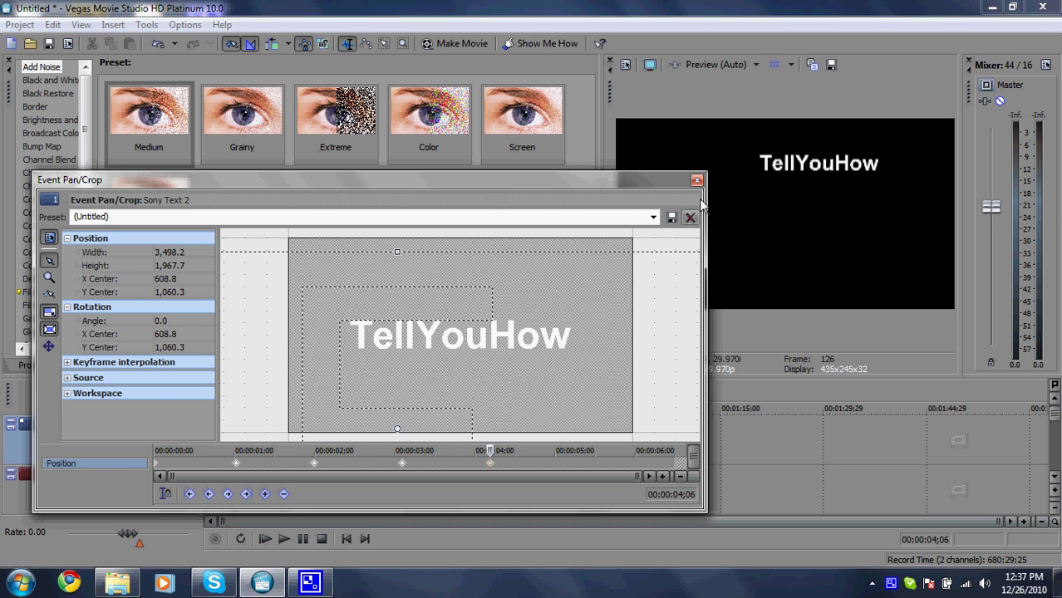
# Close Pan/Crop and play the title animation from the start, pausing and replaying it.
pyautogui.click(696, 180)
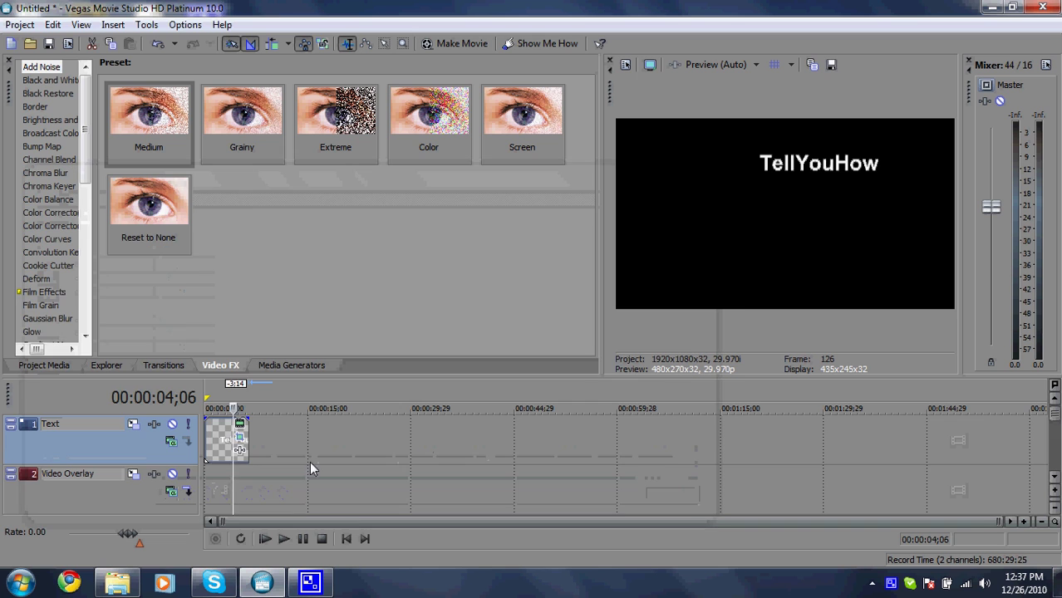
pyautogui.click(346, 540)
pyautogui.click(280, 538)
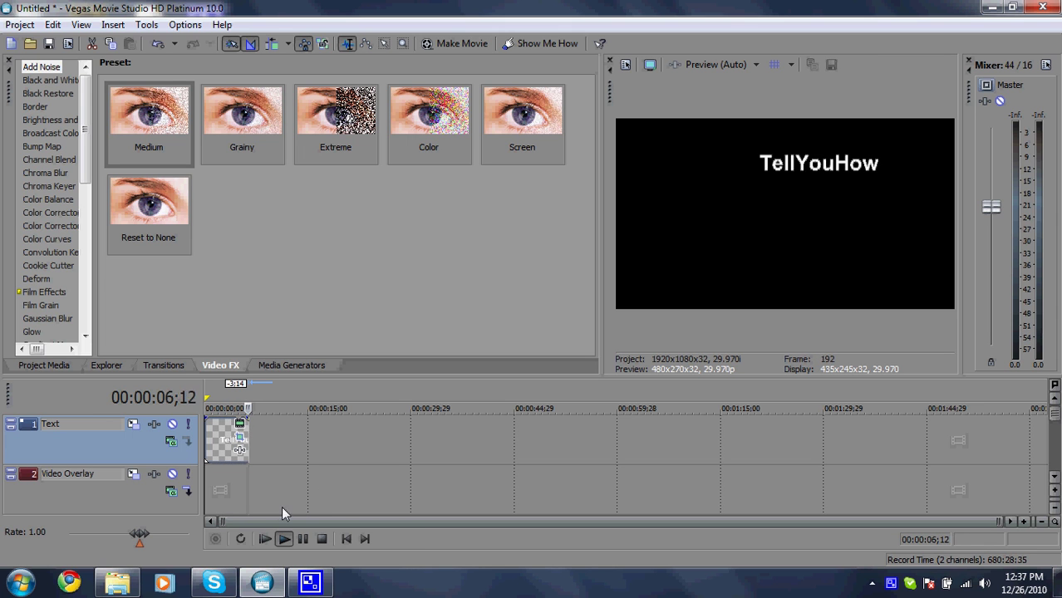
pyautogui.click(304, 538)
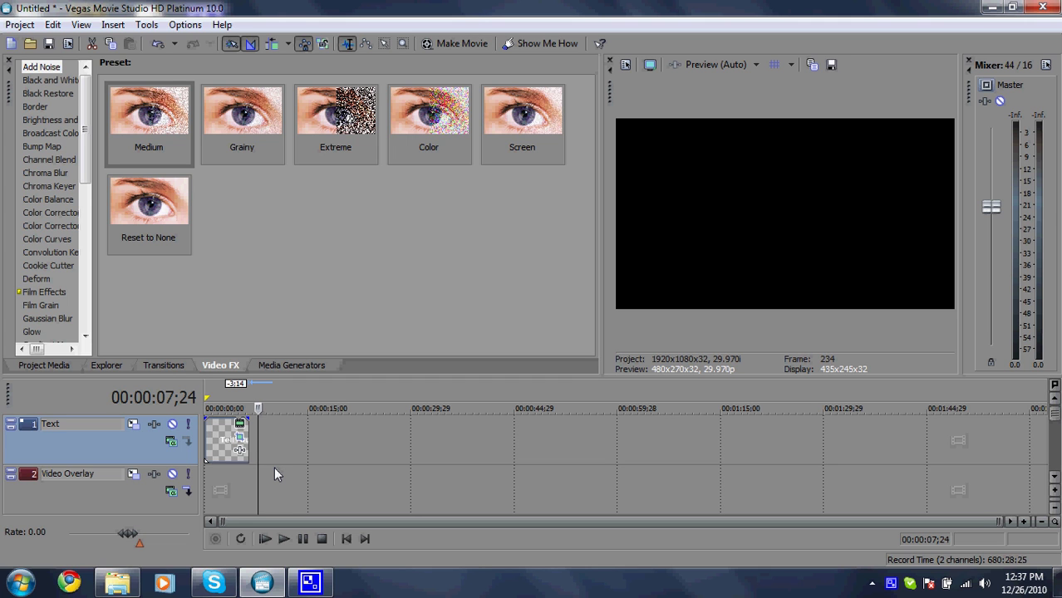
pyautogui.moveTo(258, 408); pyautogui.dragTo(195, 413)
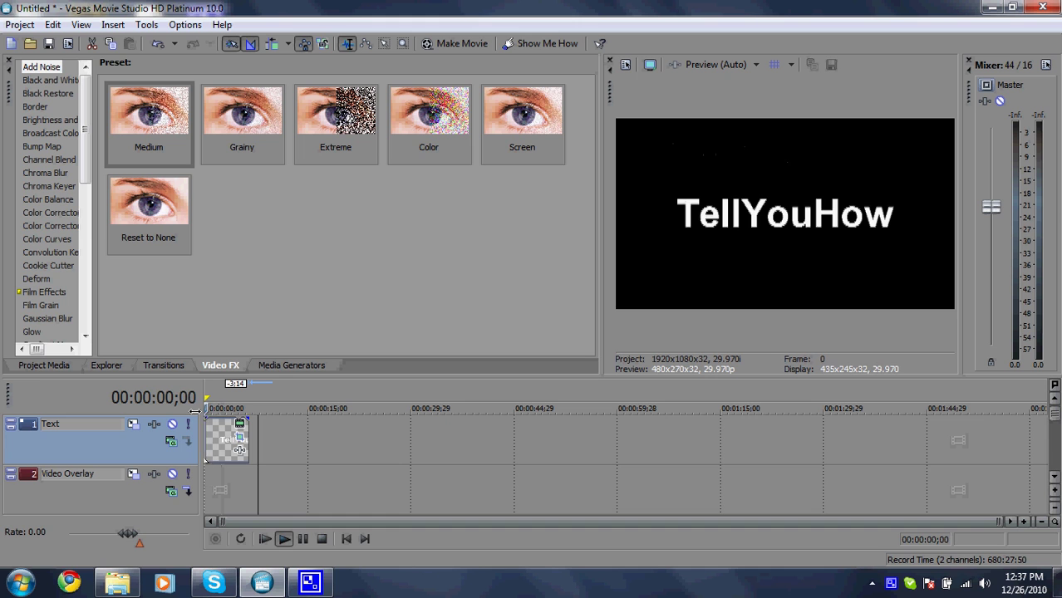
pyautogui.click(283, 538)
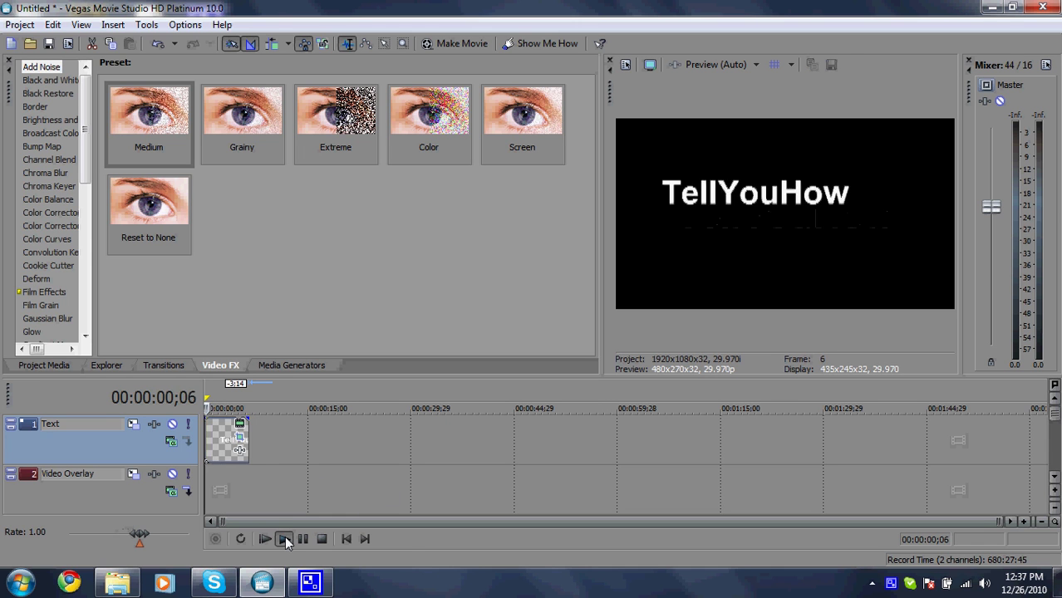